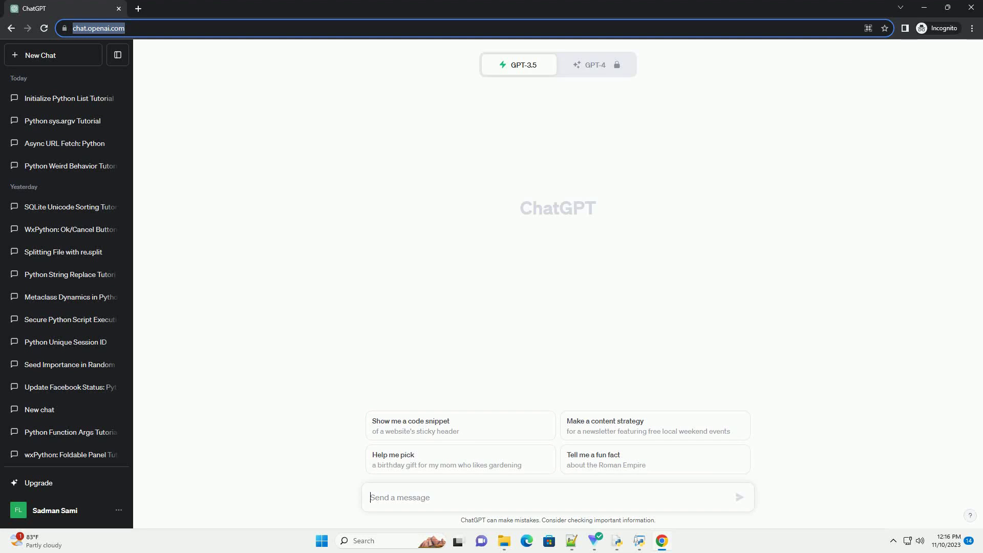
Paste and send the prompt requesting a tutorial on Python 3 failing to read Unicode files on a new server.
text(write an informative tutorial about Python 3 doesn't read unicode file on a new server with code example)
key(Return)
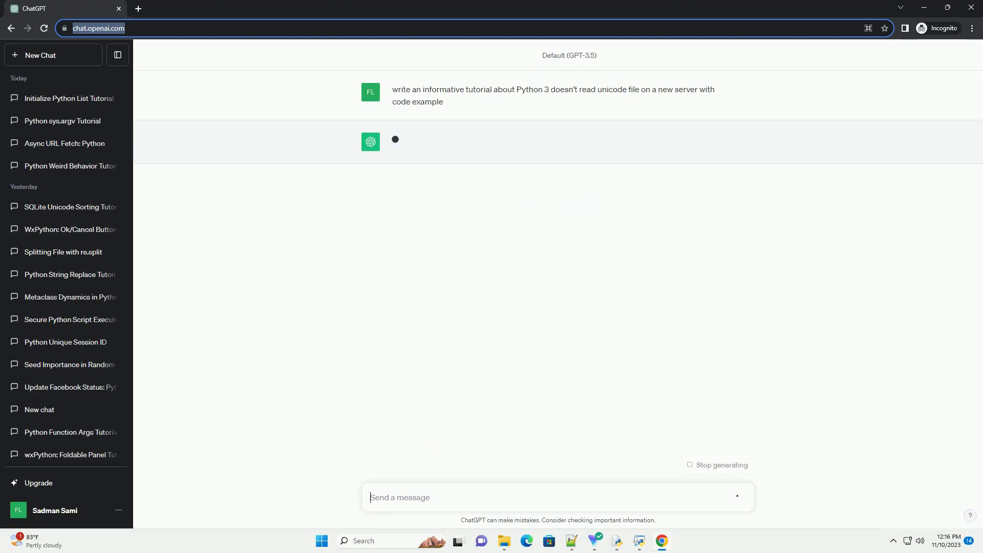